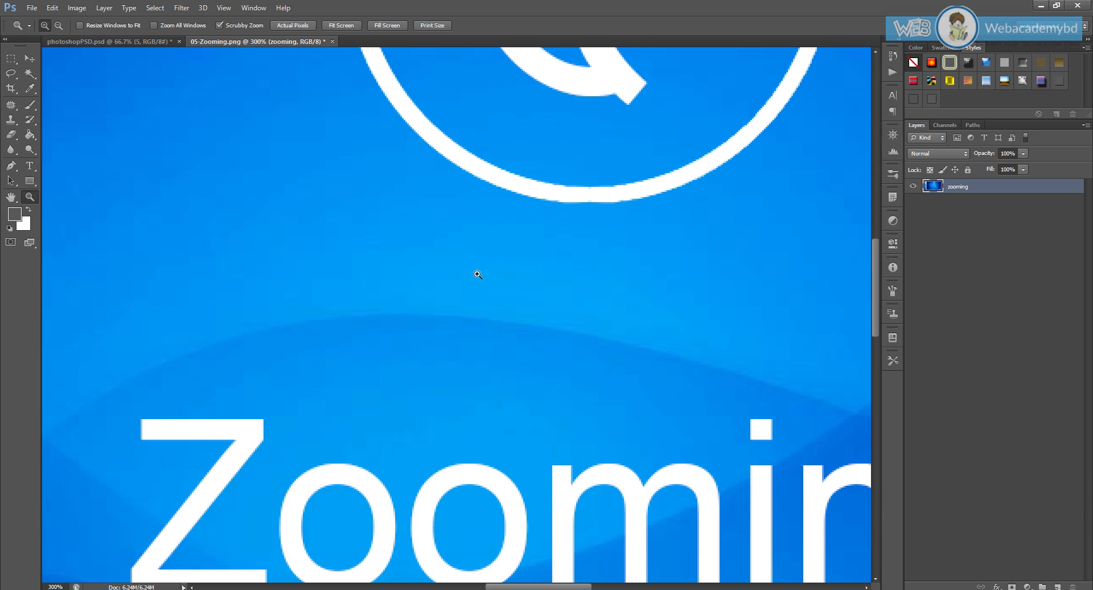
# Zoom the image out to 50% and activate the Move tool
pyautogui.press('alt')
pyautogui.keyDown('alt'); pyautogui.click(477, 274); pyautogui.keyUp('alt')
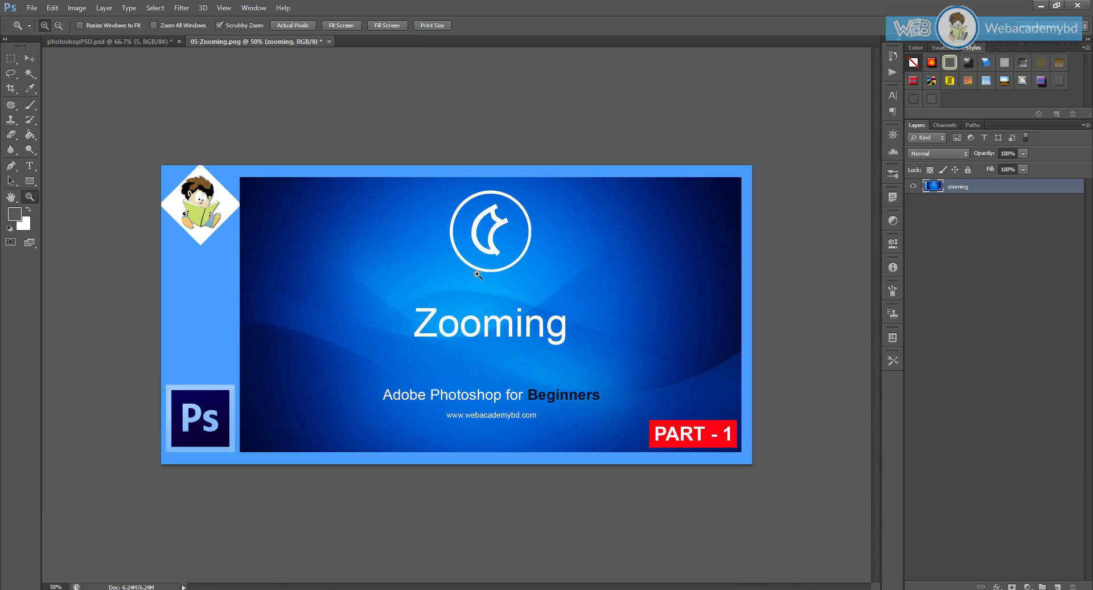
pyautogui.click(33, 63)
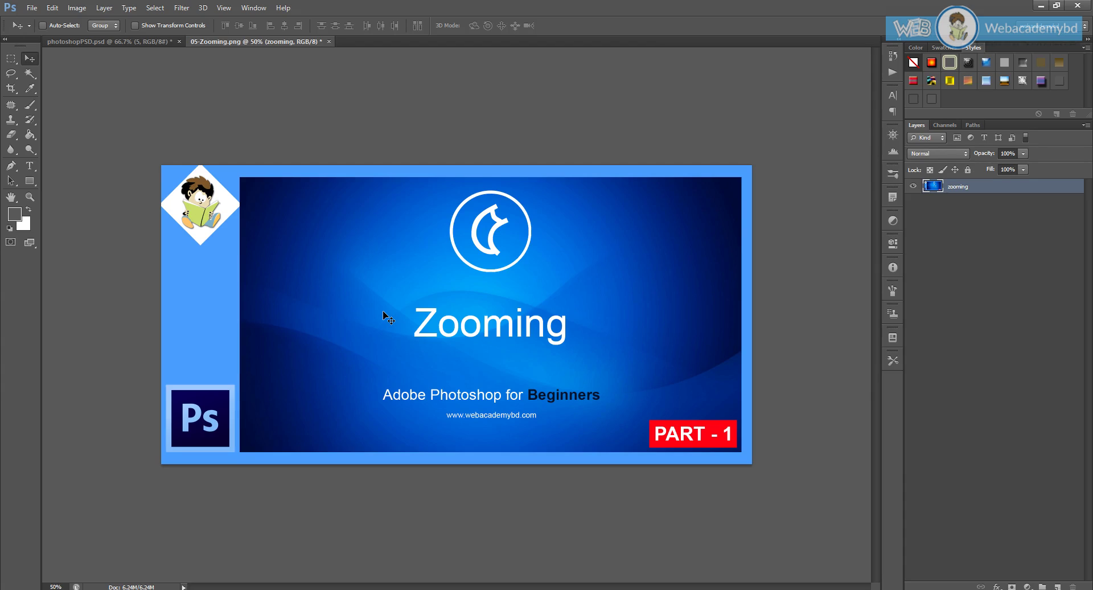
# Keeping the Move tool active, temporarily zoom in to 400%, out to 33.3%, and in again to about 882%
pyautogui.hotkey('ctrl', 'space')
pyautogui.moveTo(386, 309); pyautogui.dragTo(386, 308)
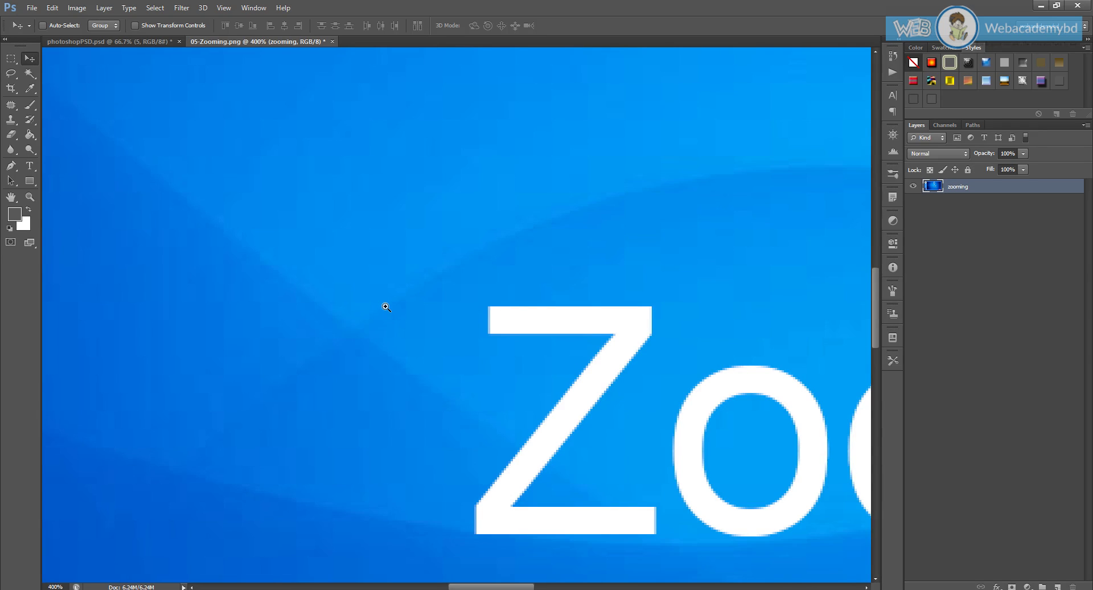
pyautogui.keyDown('alt'); pyautogui.click(425, 272); pyautogui.keyUp('alt')
pyautogui.keyDown('alt'); pyautogui.click(424, 273); pyautogui.keyUp('alt')
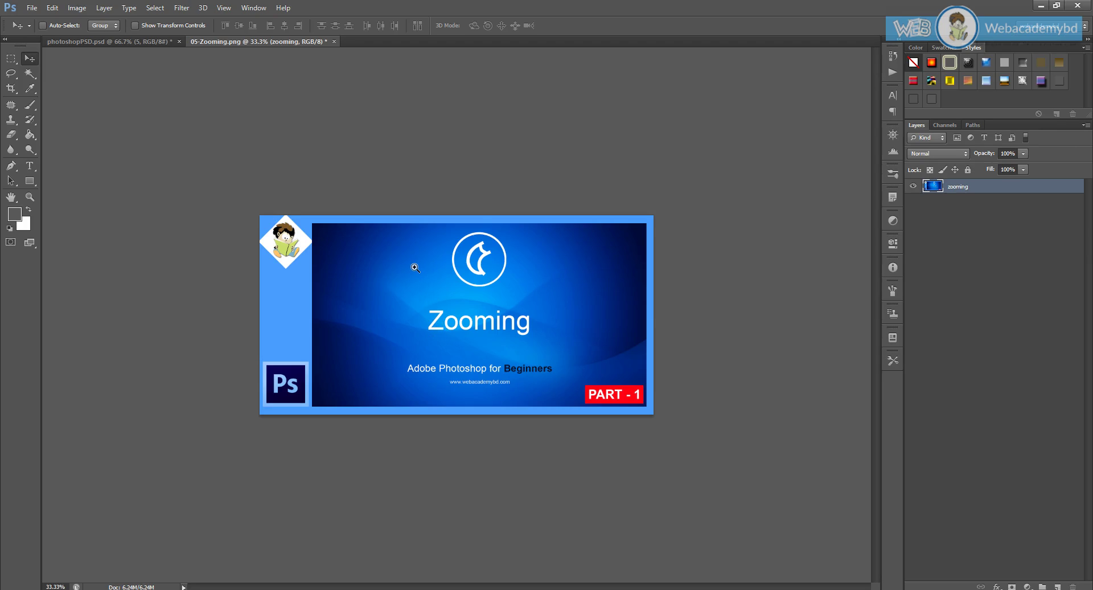
pyautogui.moveTo(415, 268); pyautogui.dragTo(427, 263)
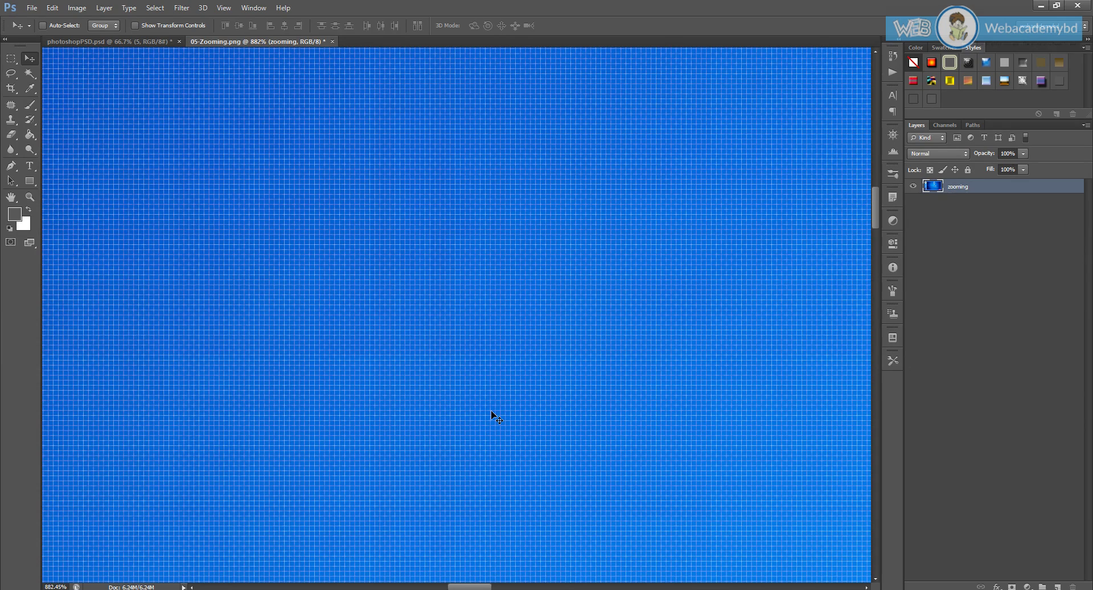
# Alternate the view between Fit on Screen and Actual Pixels, finishing with the whole image fitted on screen
pyautogui.hotkey('ctrl', '0')
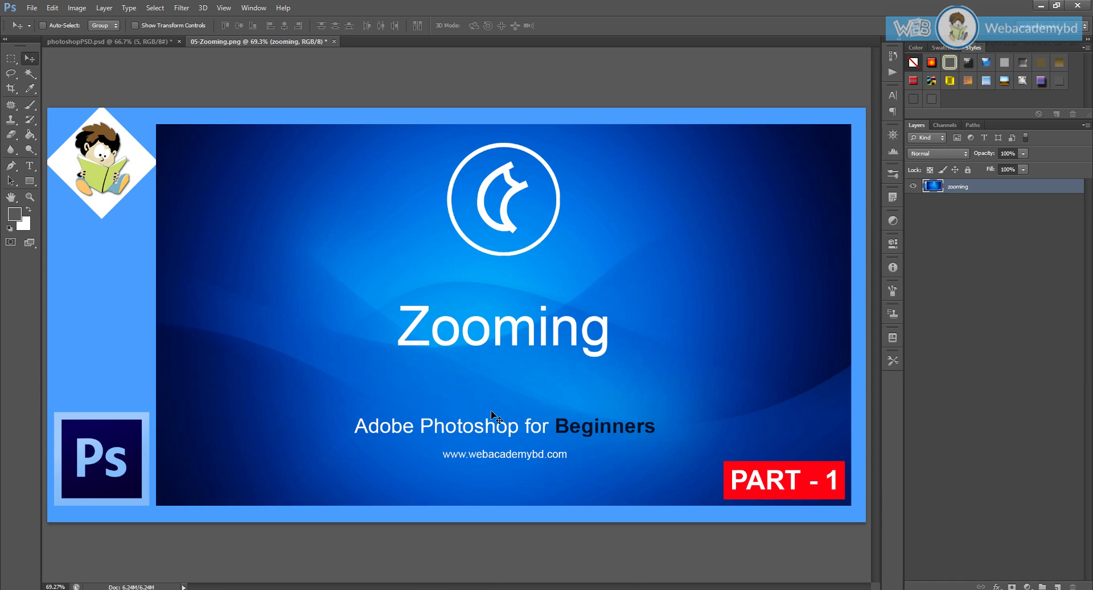
pyautogui.hotkey('ctrl', '1')
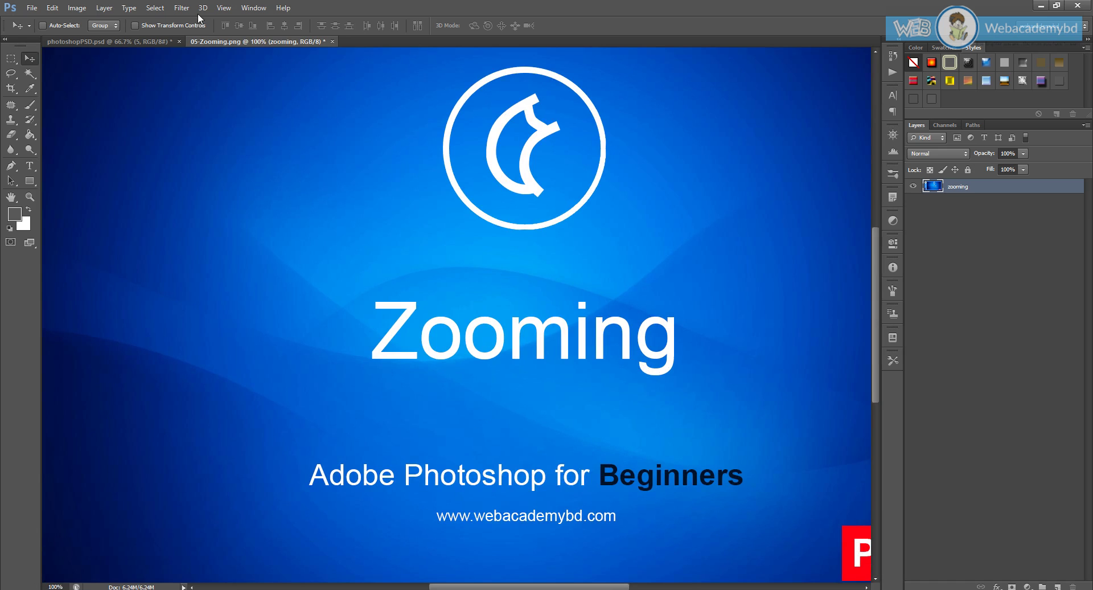
pyautogui.click(220, 8)
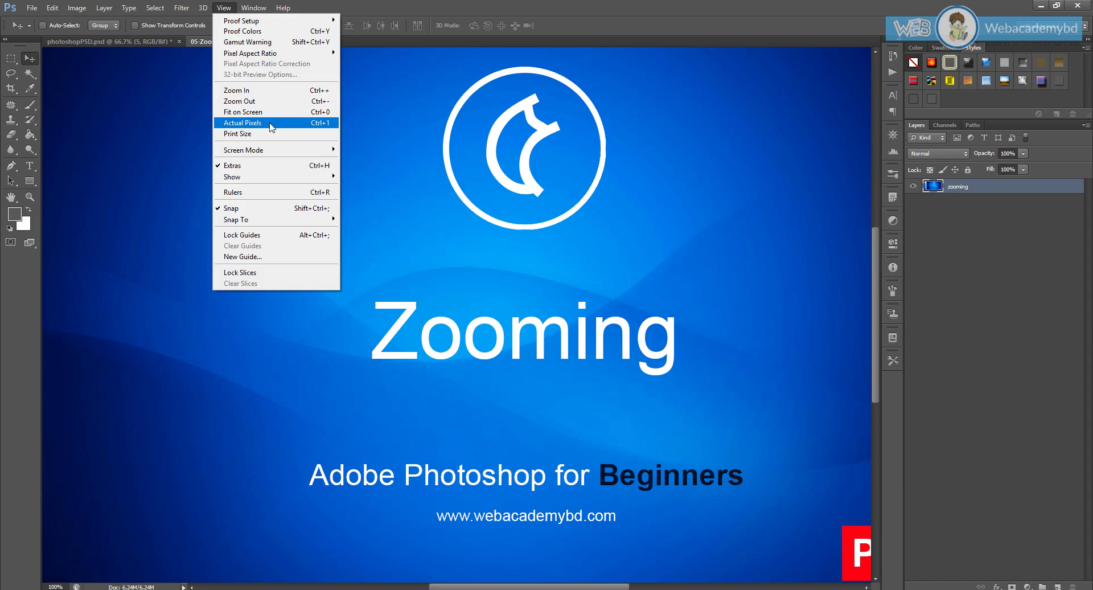
pyautogui.click(330, 124)
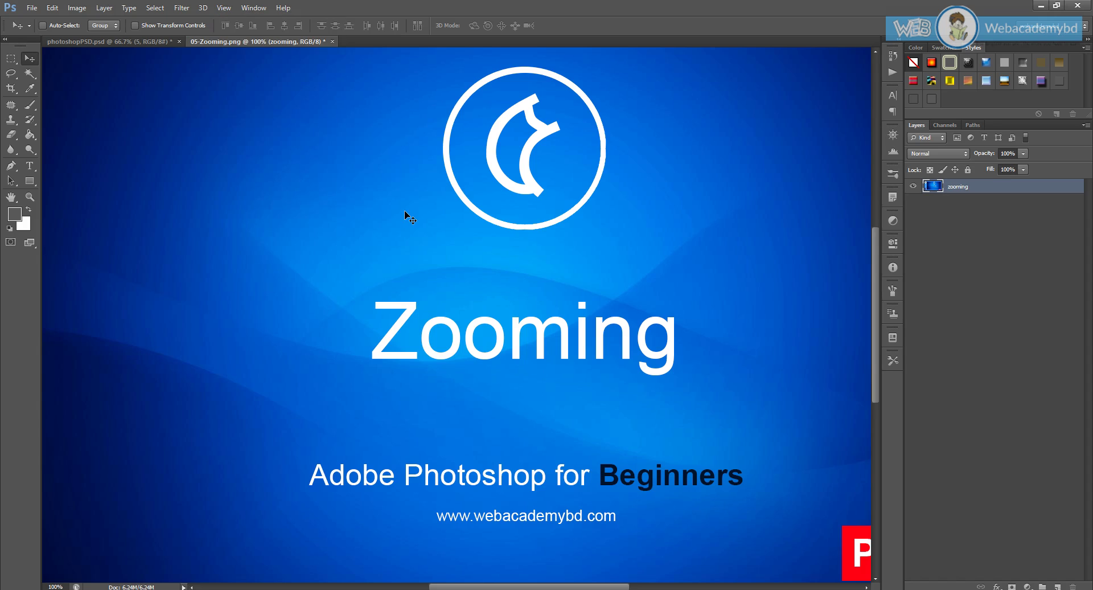
pyautogui.hotkey('ctrl', '0')
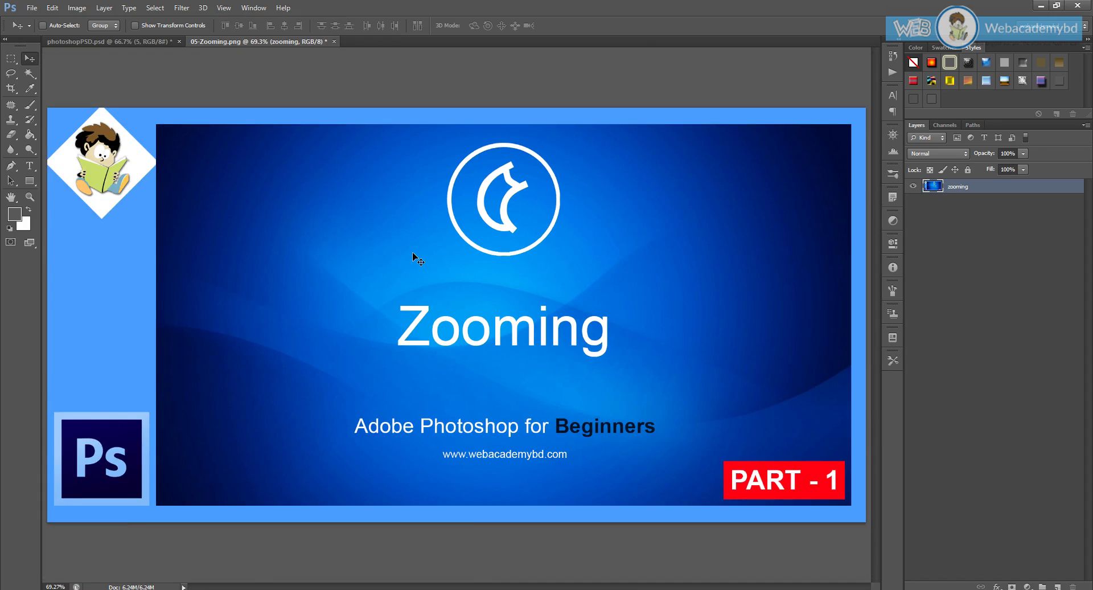
# Use the Zoom tool's scrubby zoom to magnify the image to 3200%, and return to the Move tool
pyautogui.press('z')
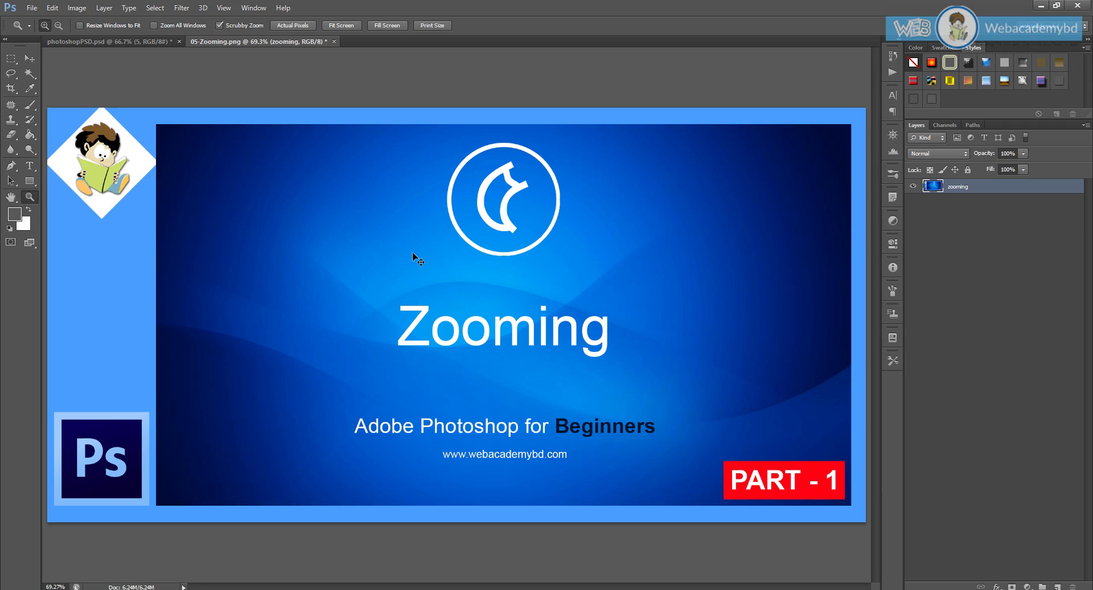
pyautogui.moveTo(412, 255); pyautogui.dragTo(575, 398)
pyautogui.press('v')
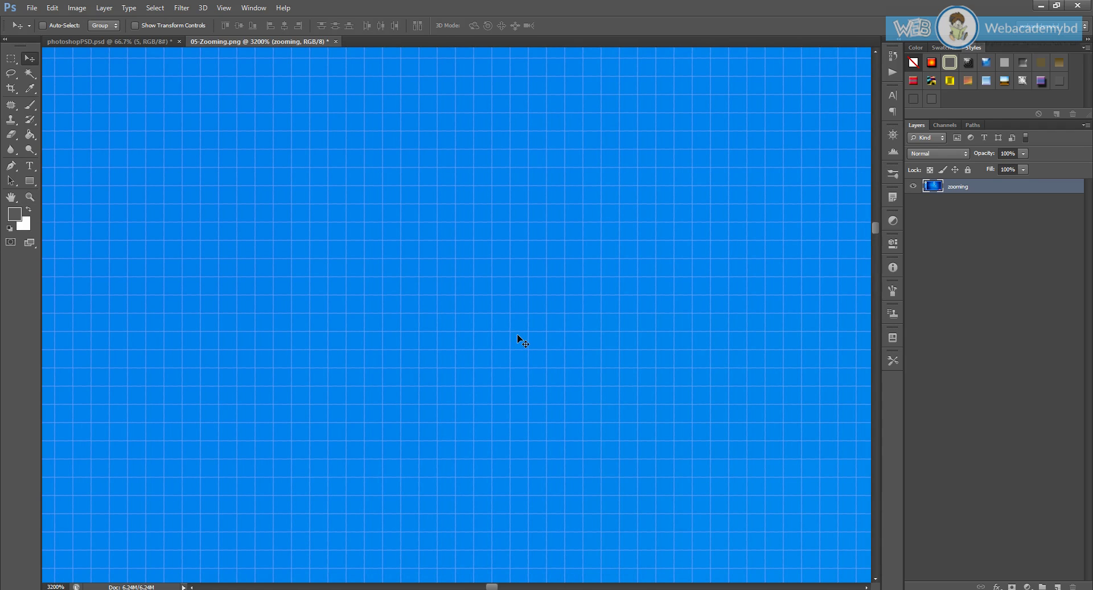
# Scrub-zoom the image out to about 11% and back in to about 32%, and return to the Move tool
pyautogui.press('z')
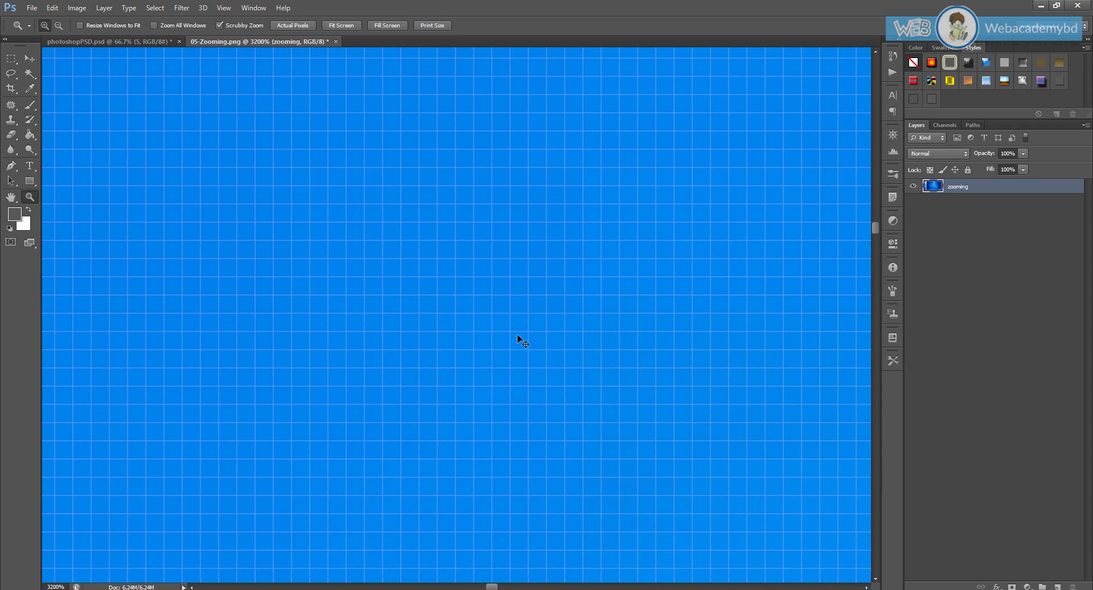
pyautogui.press('alt')
pyautogui.moveTo(609, 385); pyautogui.dragTo(541, 424)
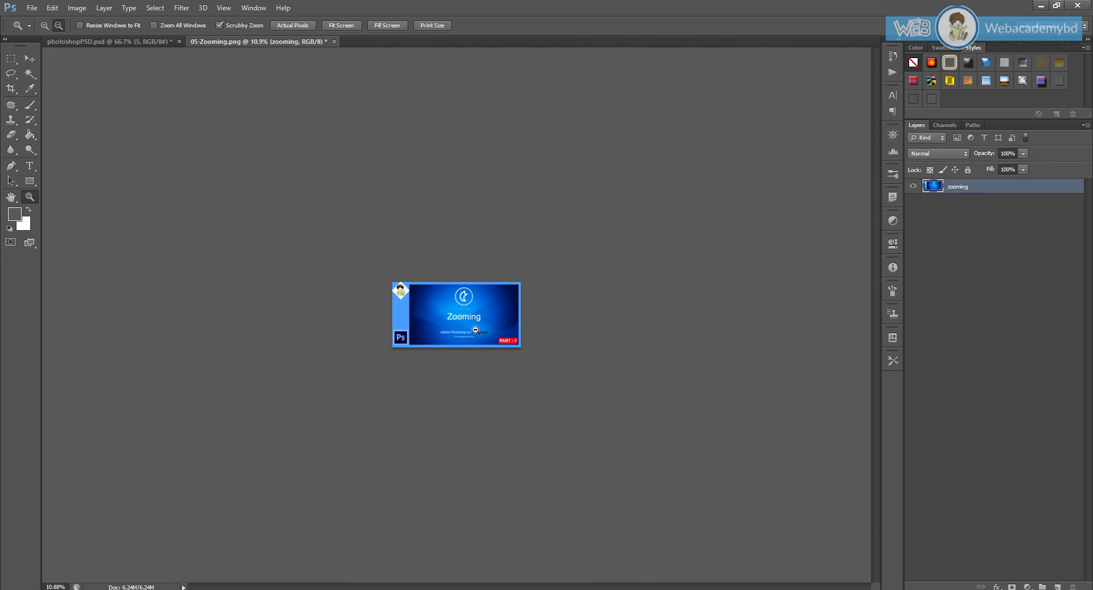
pyautogui.press('alt')
pyautogui.moveTo(448, 295); pyautogui.dragTo(525, 383)
pyautogui.press('alt')
pyautogui.press('v')
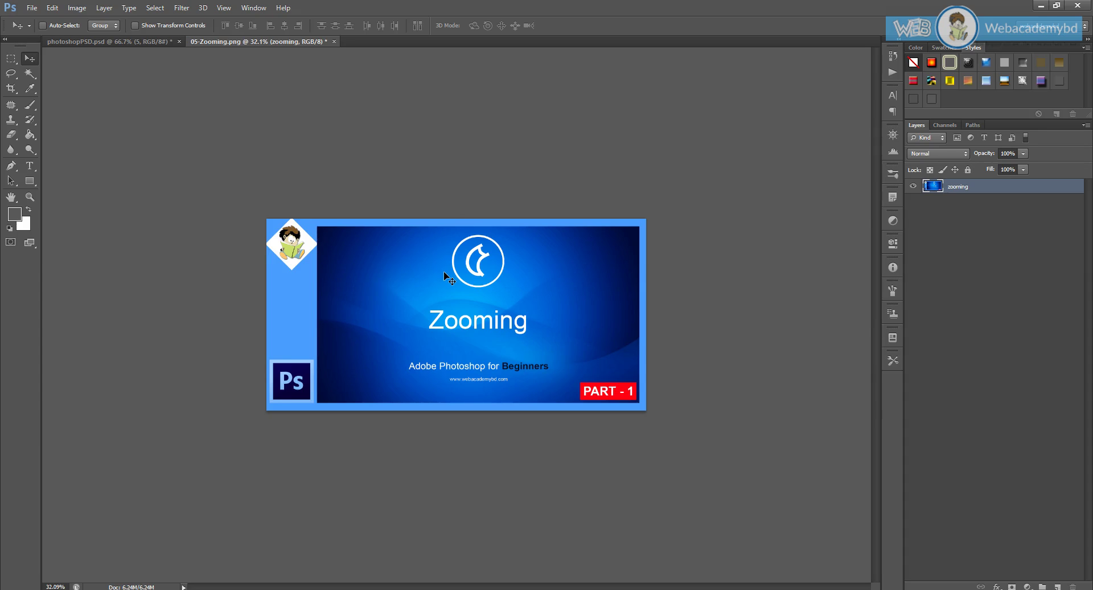
# With the Move tool still active, zoom the image in to 100% and back out to about 29%
pyautogui.scroll(5, 449, 278)
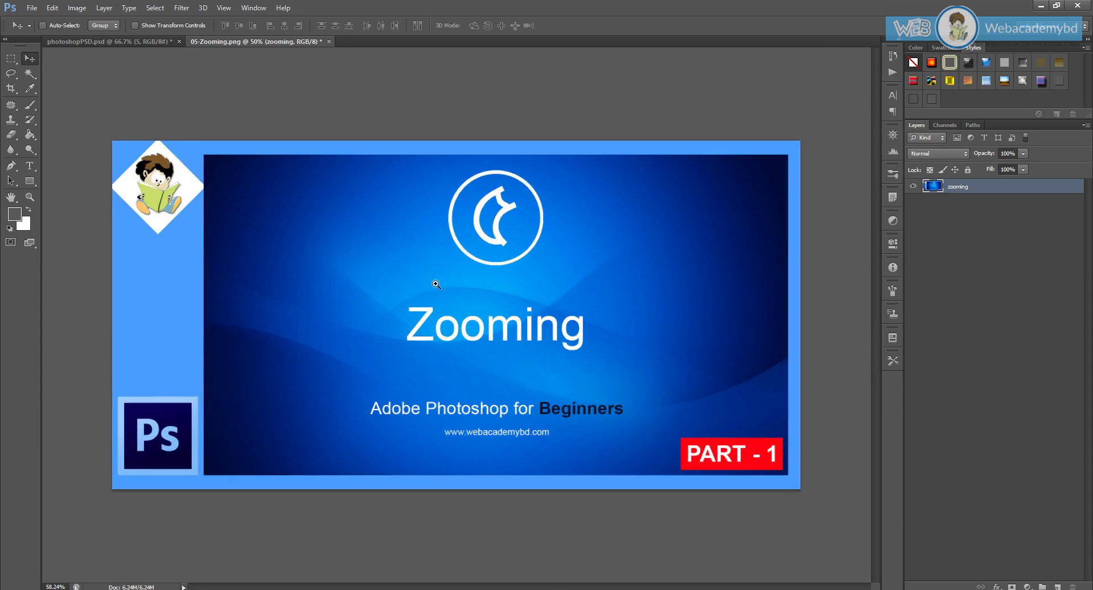
pyautogui.keyDown('alt'); pyautogui.click(467, 283); pyautogui.keyUp('alt')
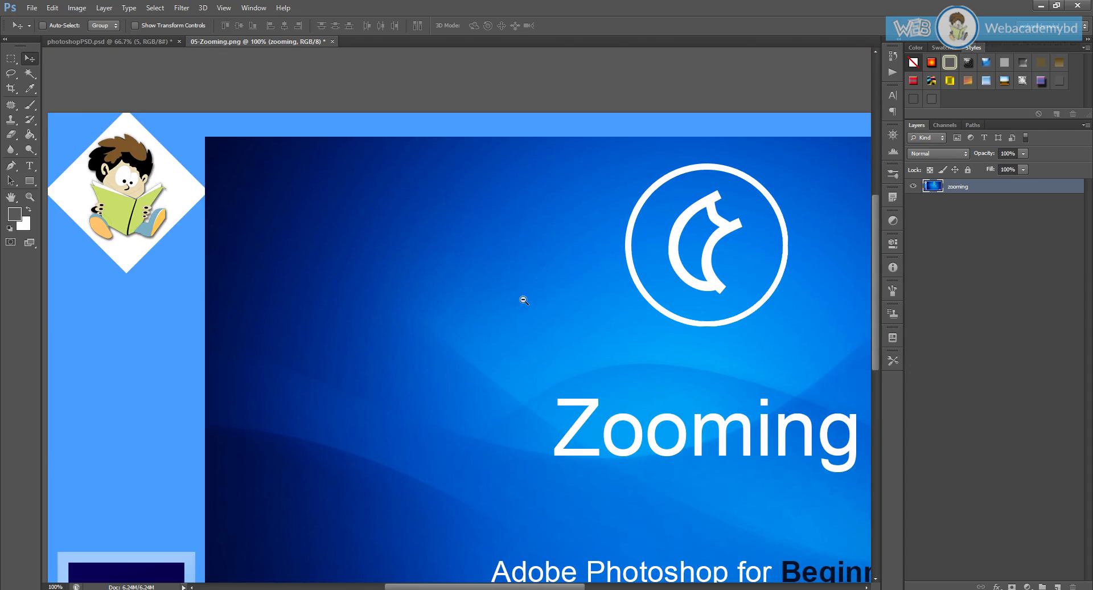
pyautogui.scroll(-4, 522, 297)
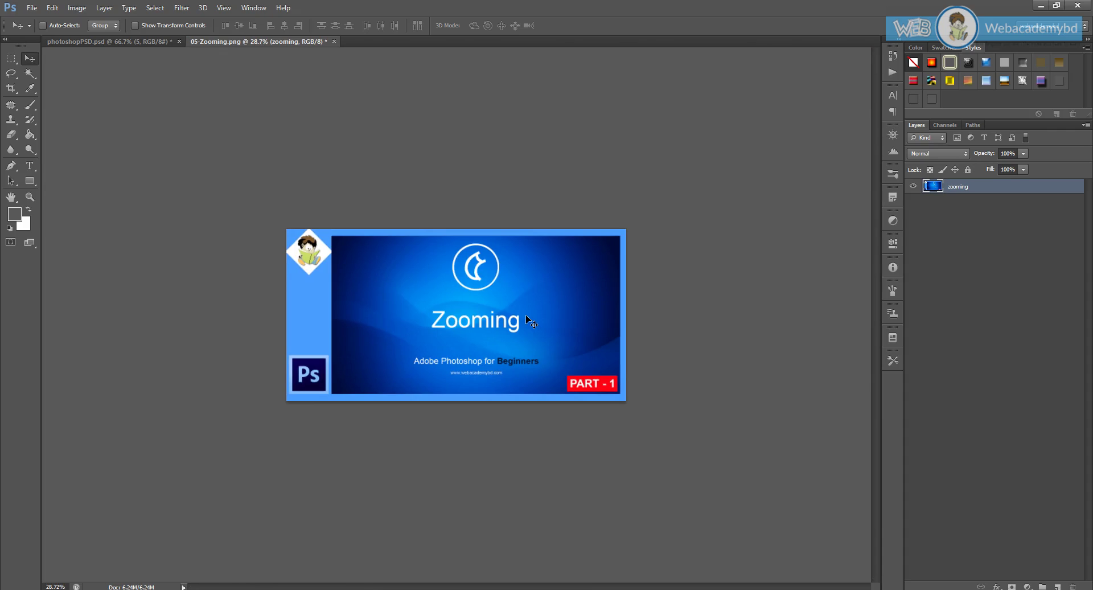
# Scrub-zoom to about 51%, turn off Scrubby Zoom, and magnify the word "Zooming" with a zoom rectangle drawn around it
pyautogui.click(26, 197)
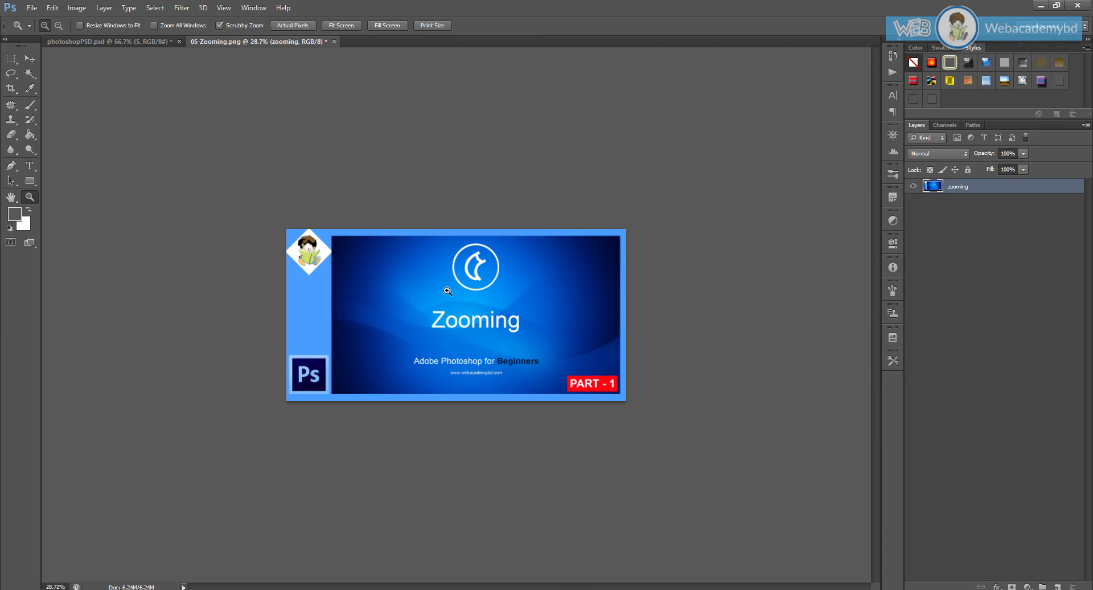
pyautogui.moveTo(449, 292); pyautogui.dragTo(488, 358)
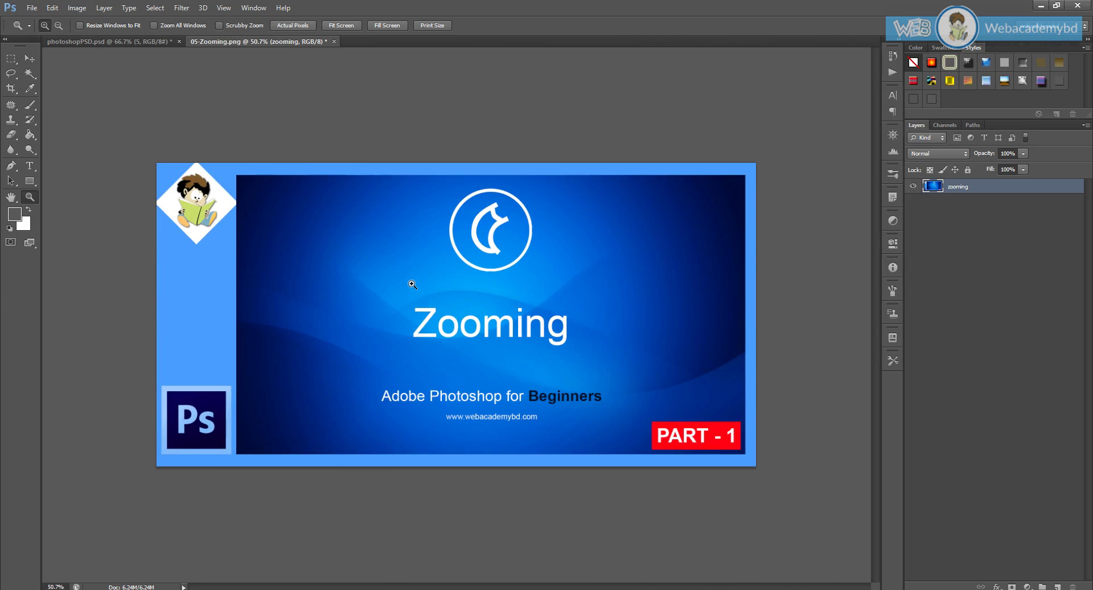
pyautogui.moveTo(412, 284); pyautogui.dragTo(568, 362)
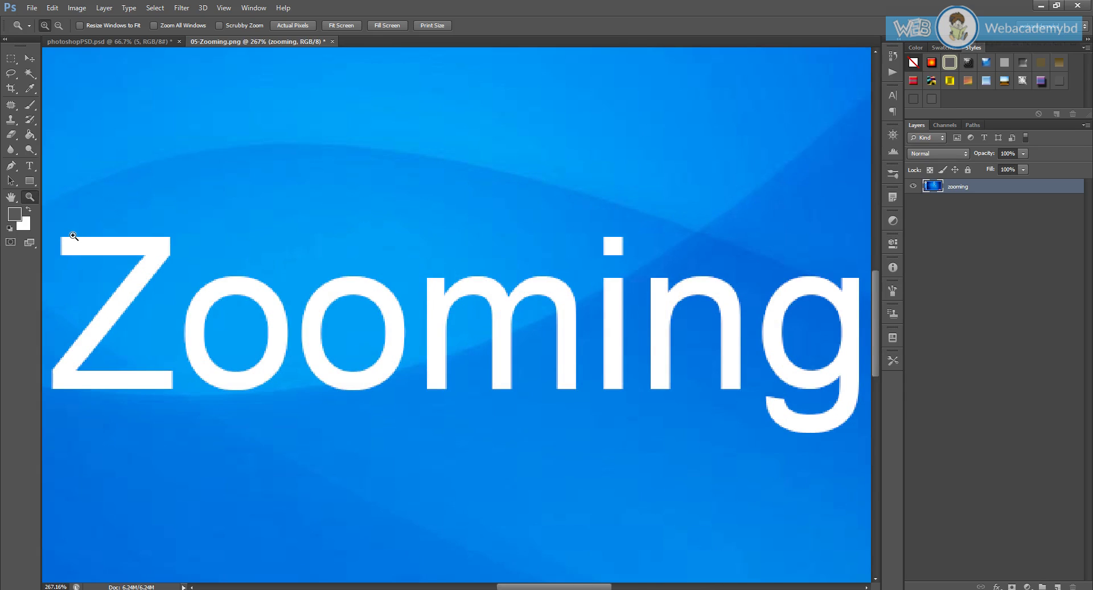
# Zoom out from the word "Zooming" through the preset levels to 66.7%
pyautogui.press('alt')
pyautogui.click(54, 232)
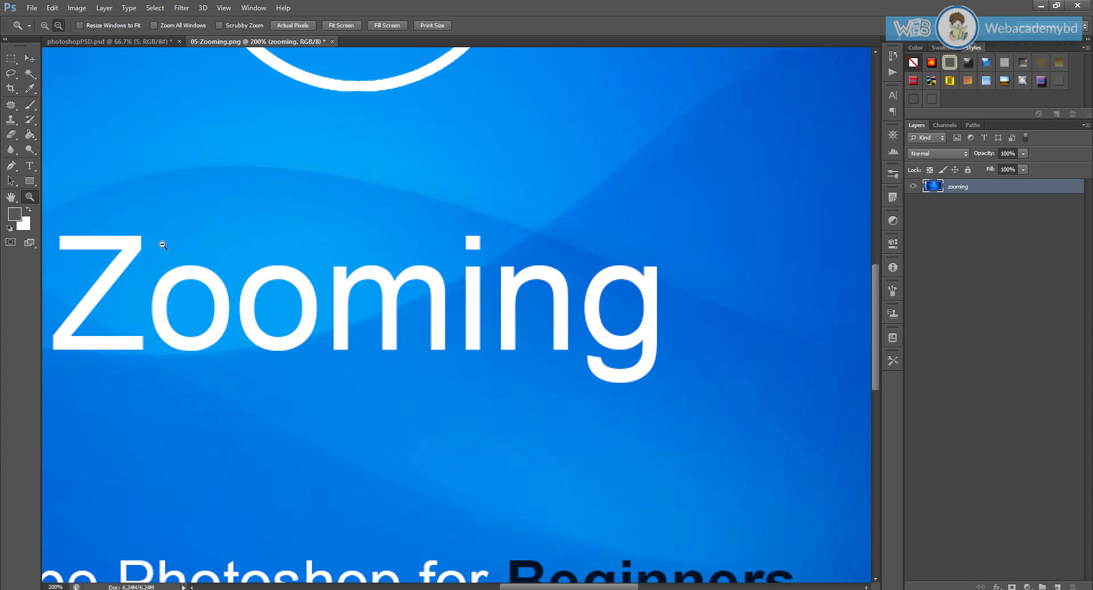
pyautogui.keyDown('alt'); pyautogui.click(163, 245); pyautogui.keyUp('alt')
pyautogui.keyDown('alt'); pyautogui.click(205, 210); pyautogui.keyUp('alt')
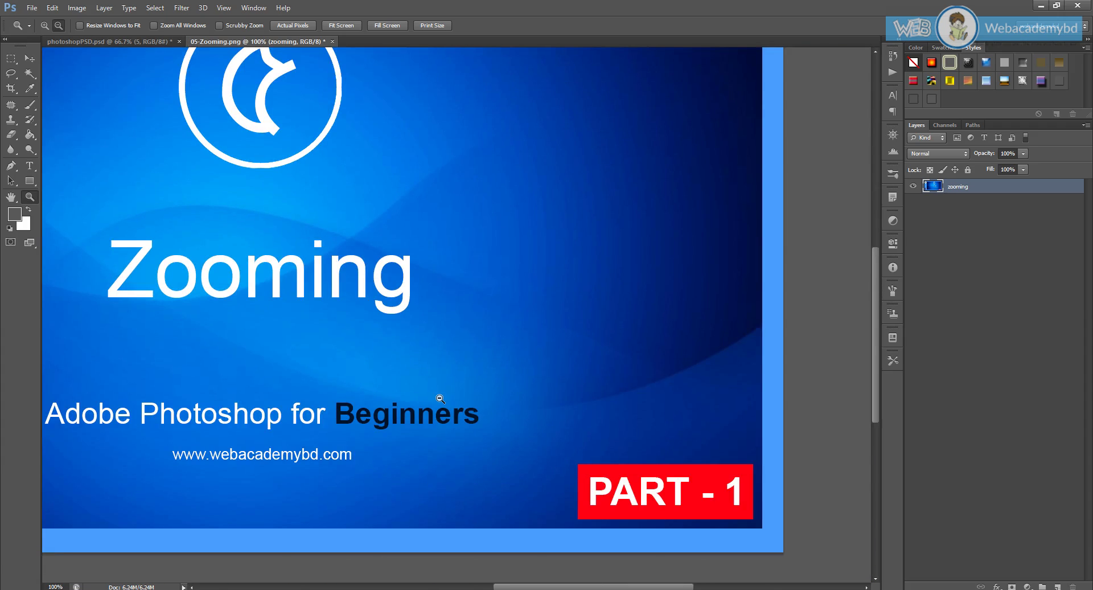
pyautogui.keyDown('alt'); pyautogui.click(439, 395); pyautogui.keyUp('alt')
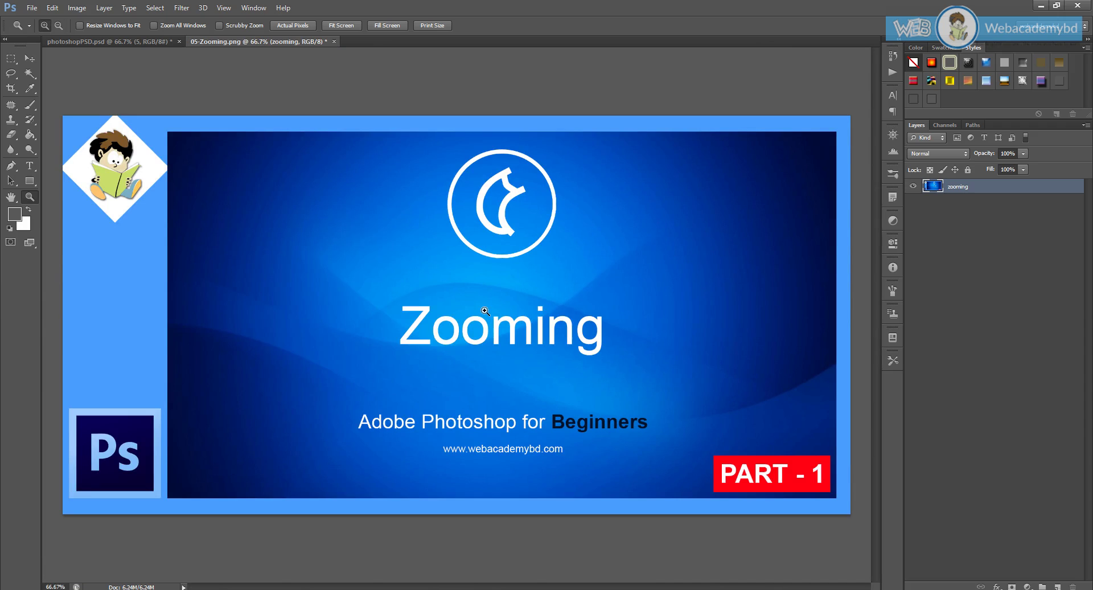
# Turn Scrubby Zoom back on and zoom the image continuously out and in, finishing at about 42%
pyautogui.click(220, 25)
pyautogui.moveTo(458, 253); pyautogui.dragTo(444, 275)
pyautogui.moveTo(193, 197)
pyautogui.mouseDown()
pyautogui.moveTo(333, 288)
pyautogui.moveTo(200, 183)
pyautogui.mouseUp()
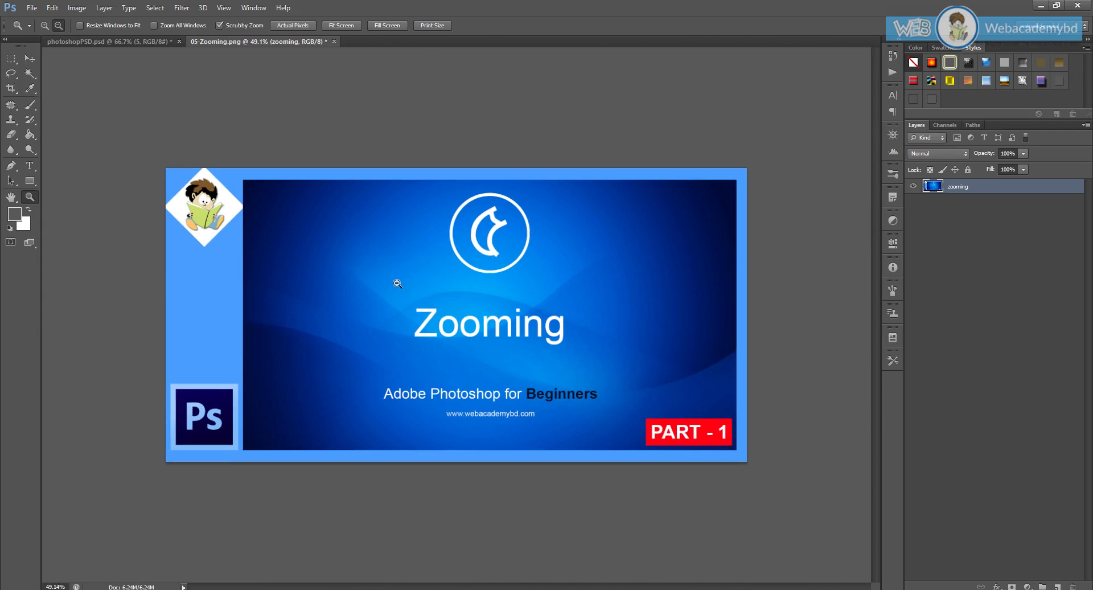
pyautogui.click(397, 283)
pyautogui.moveTo(446, 305); pyautogui.dragTo(528, 347)
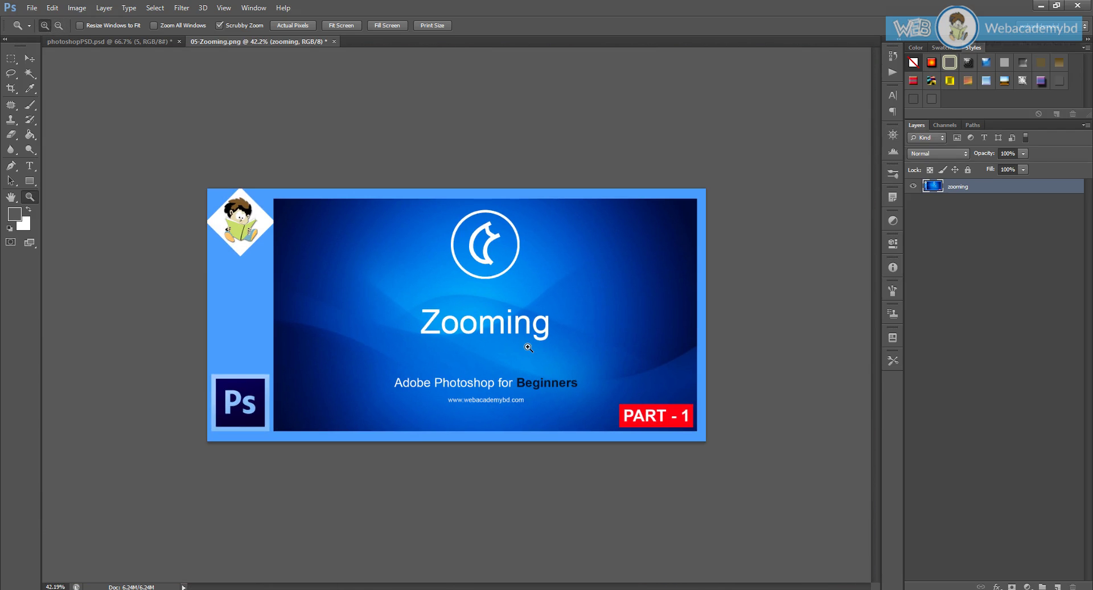